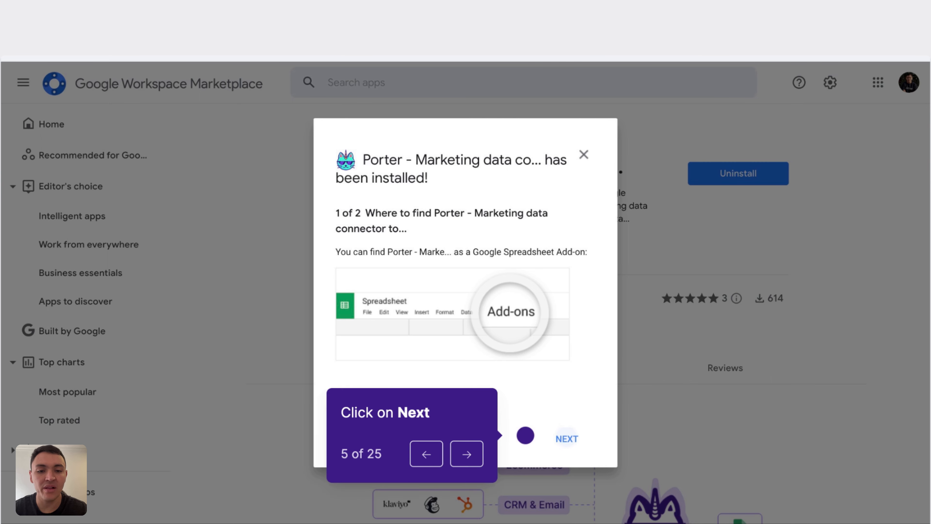
# Dismiss the add-on installation notice and launch Porter - Marketing data connector in the Marketing report spreadsheet
pyautogui.click(567, 439)
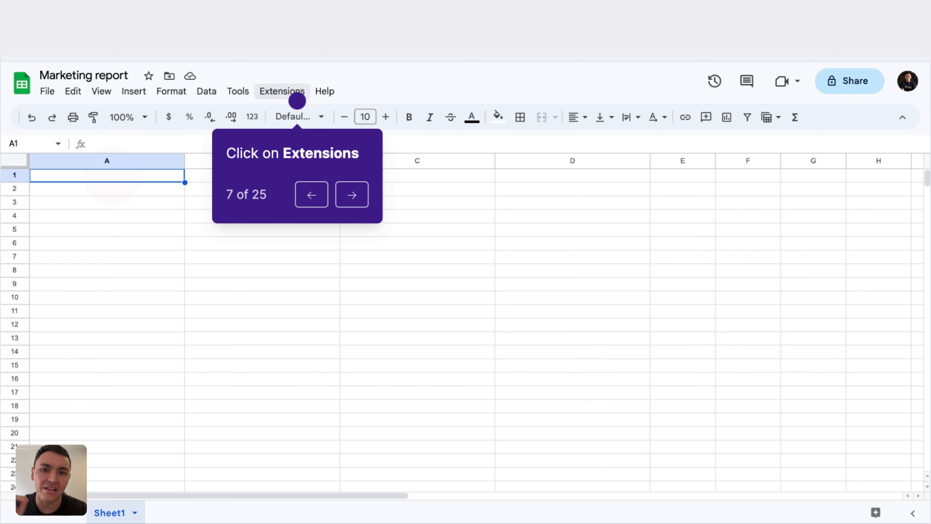
pyautogui.click(297, 101)
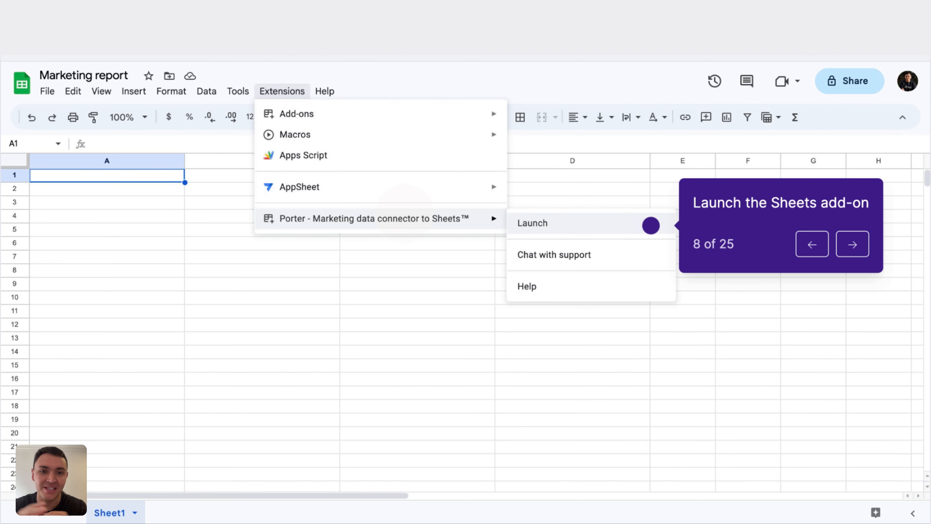
pyautogui.click(650, 225)
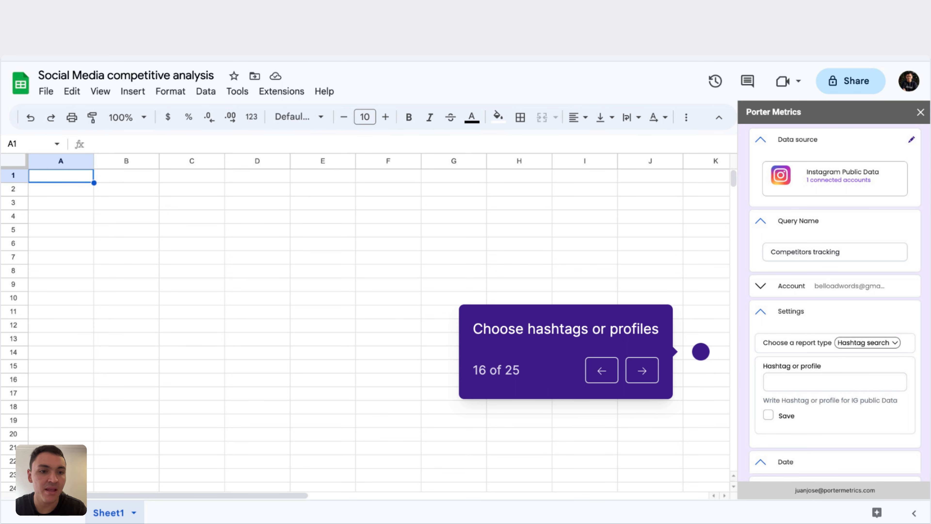
# Set the Instagram Public Data query's report type to Profile search and enter the profiles cristiano and leomessi, separated by a comma
pyautogui.press('Right')
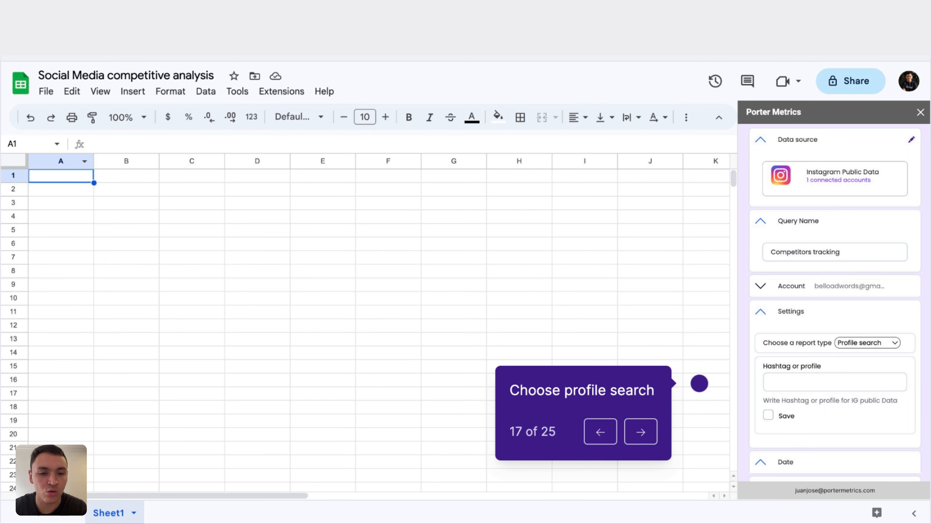
pyautogui.press('Right')
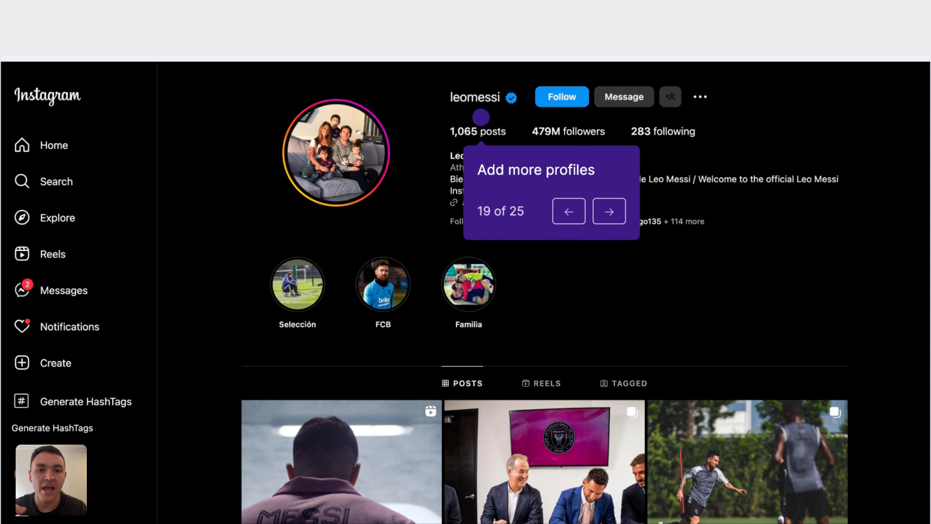
pyautogui.press('Right')
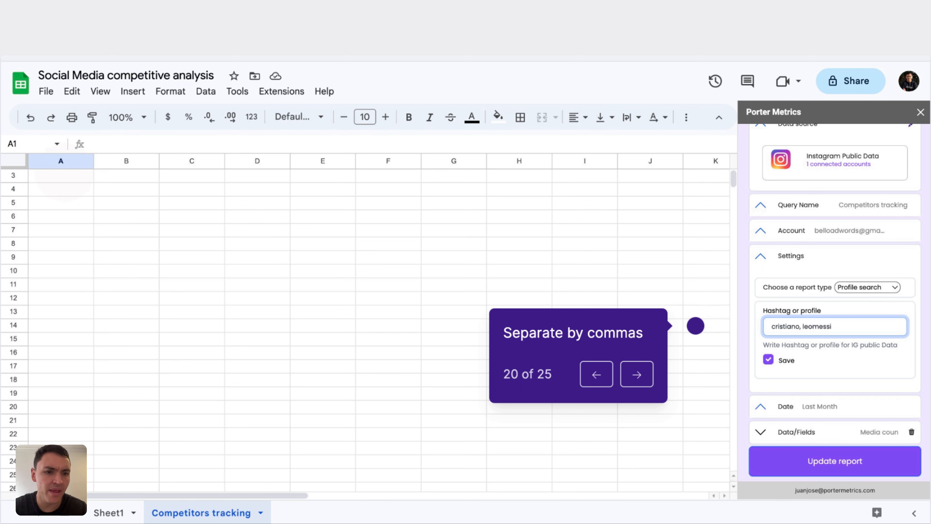
# Set the query's date range to Last month and import the Competitors tracking data into the sheet
pyautogui.press('Right')
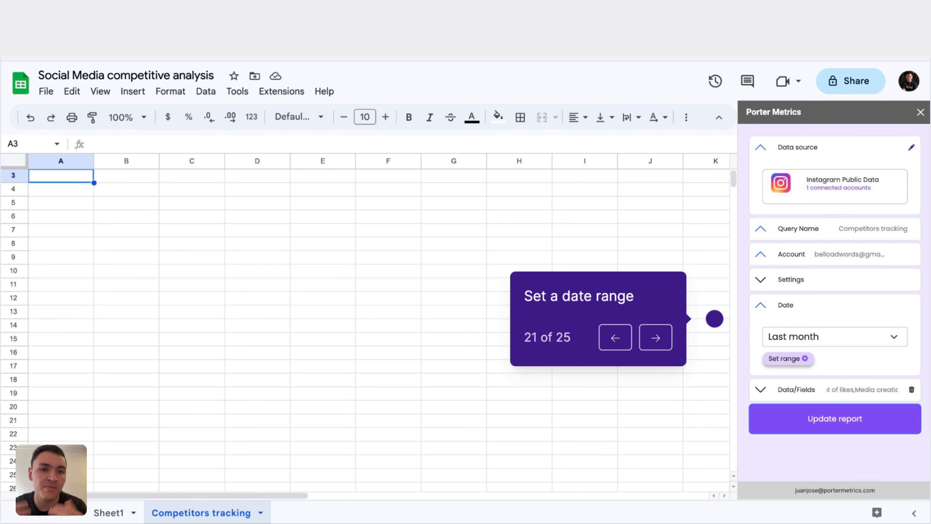
pyautogui.press('Right')
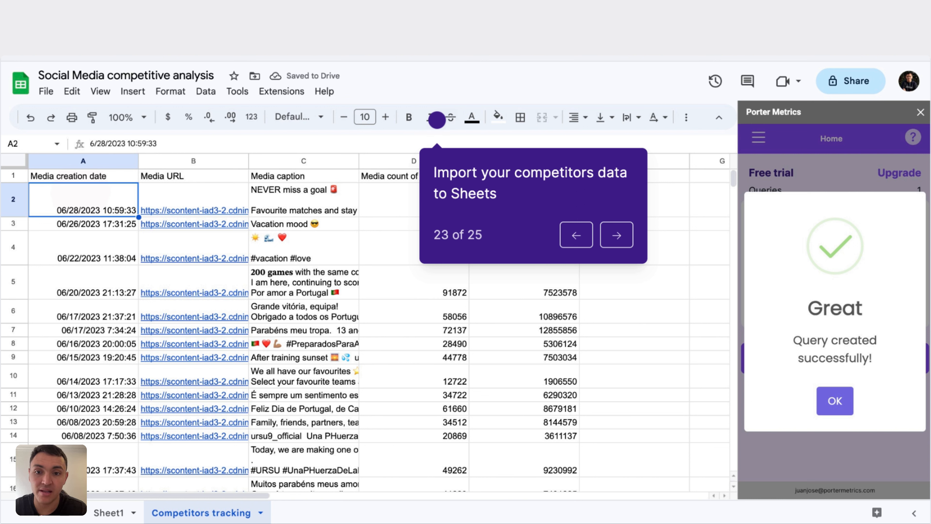
pyautogui.click(194, 200)
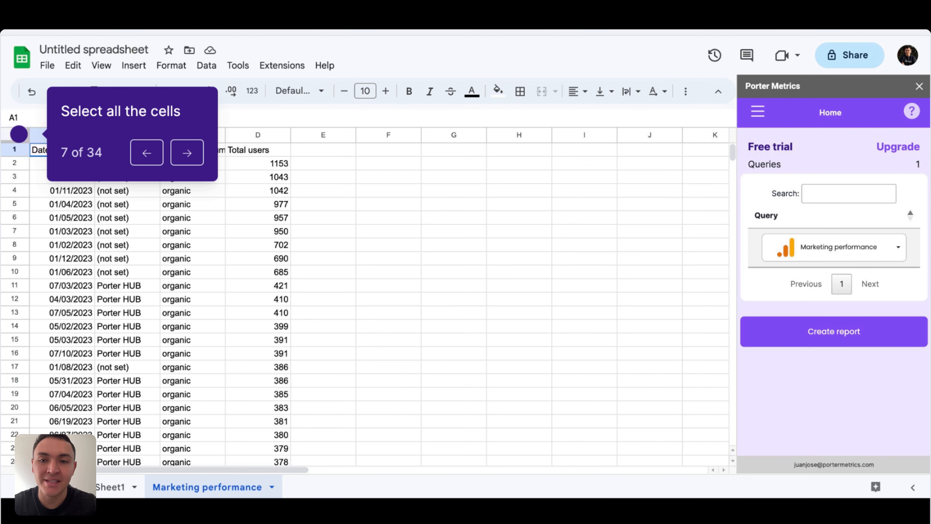
# Select all cells of the Marketing performance sheet and insert a pivot table from them in a new sheet
pyautogui.press('Right')
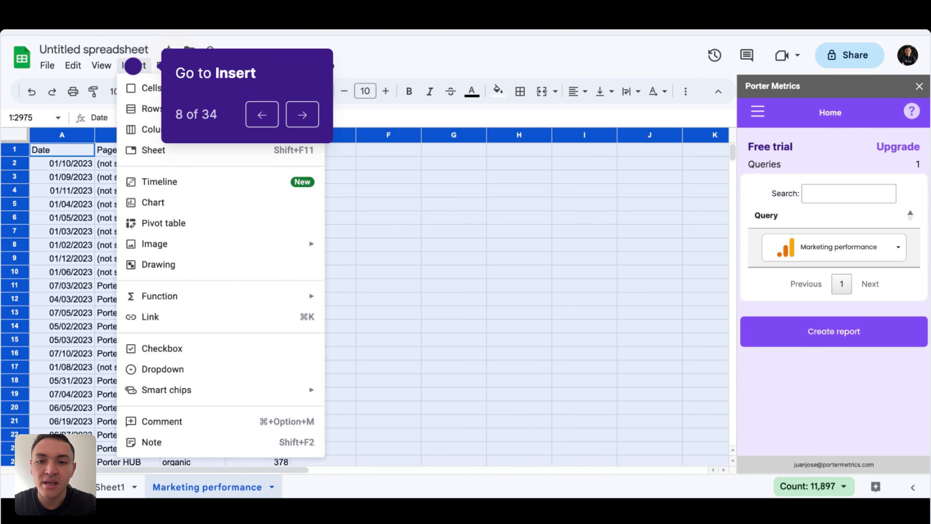
pyautogui.press('Right')
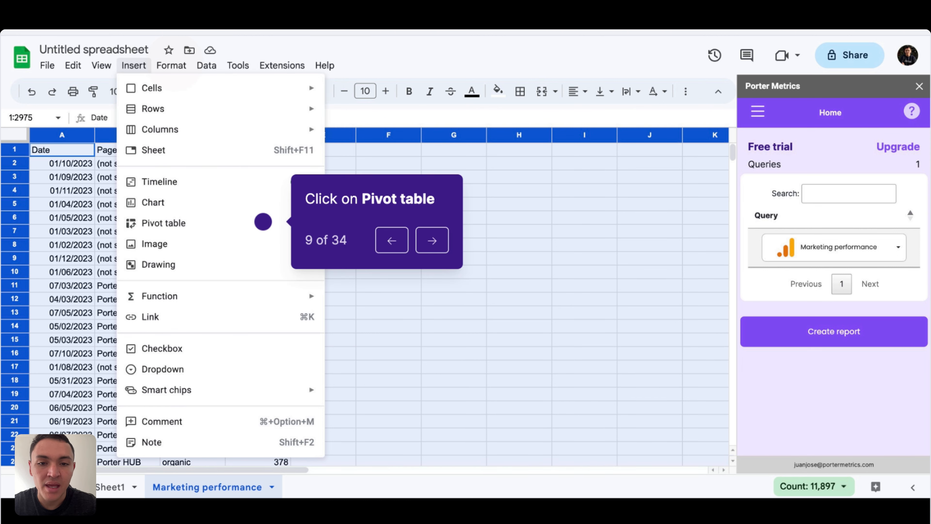
pyautogui.press('Right')
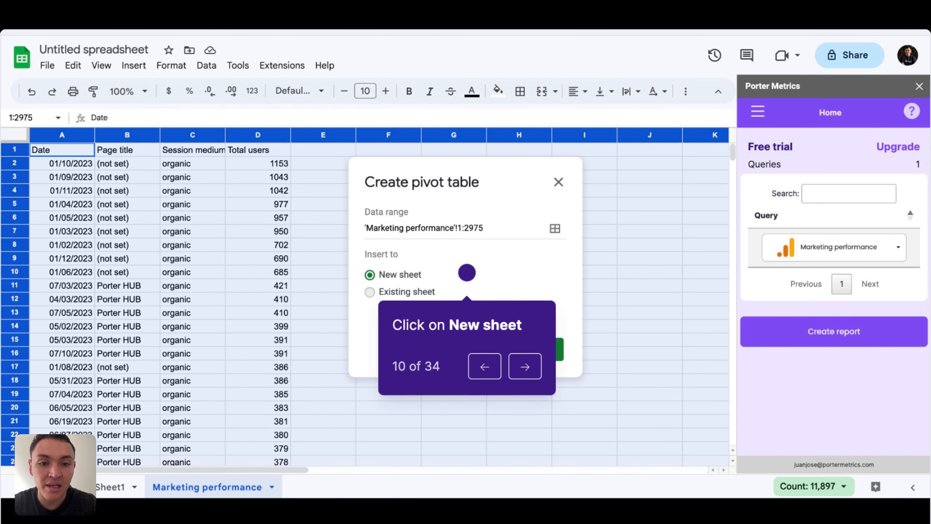
pyautogui.press('Right')
# Add Page title as pivot rows and the sum of Total users as values, sorting the rows by SUM of Total users in descending order
pyautogui.press('Right')
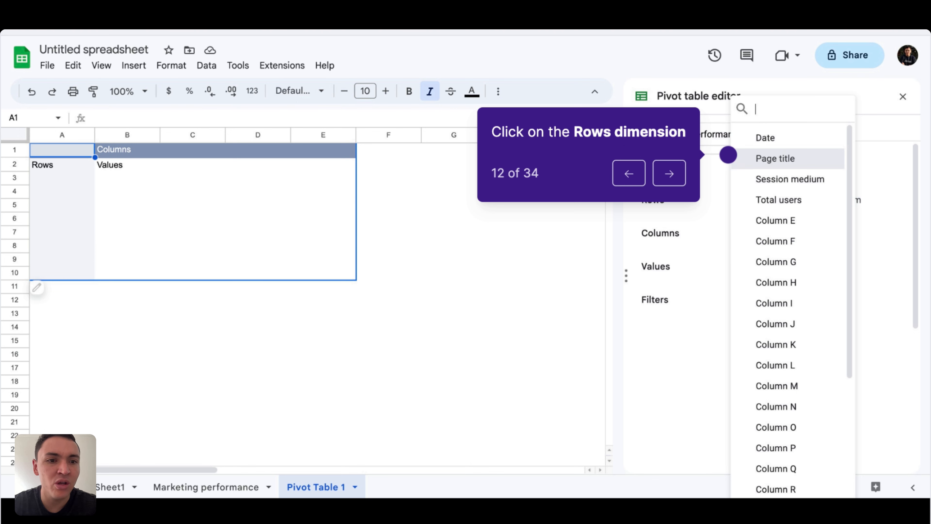
pyautogui.press('Right')
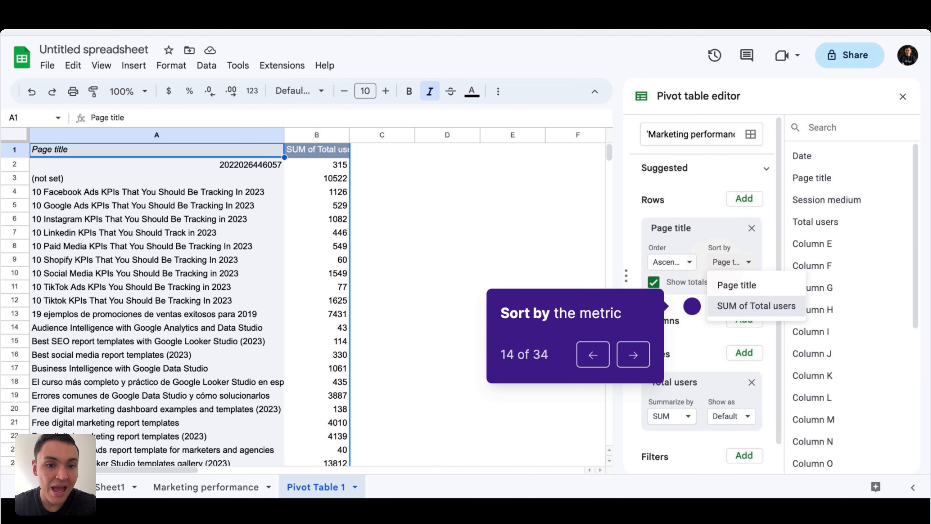
pyautogui.press('Right')
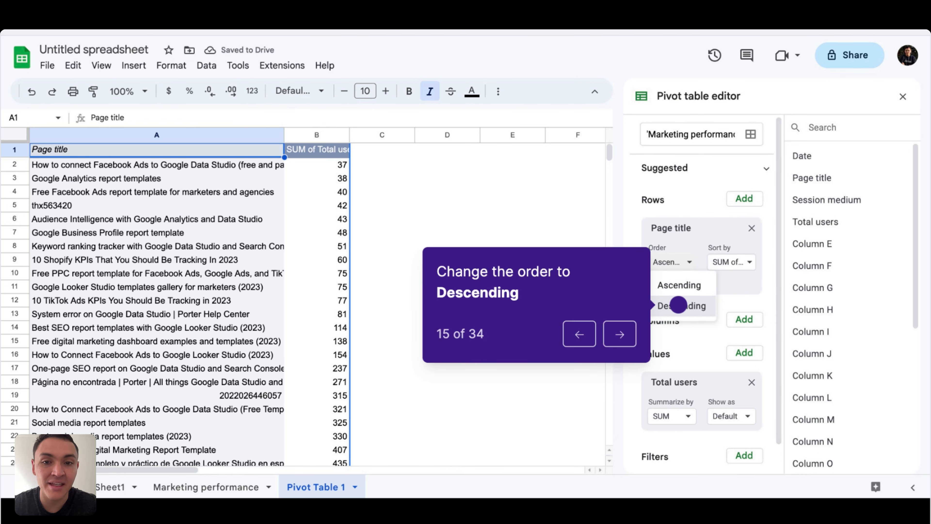
pyautogui.press('Right')
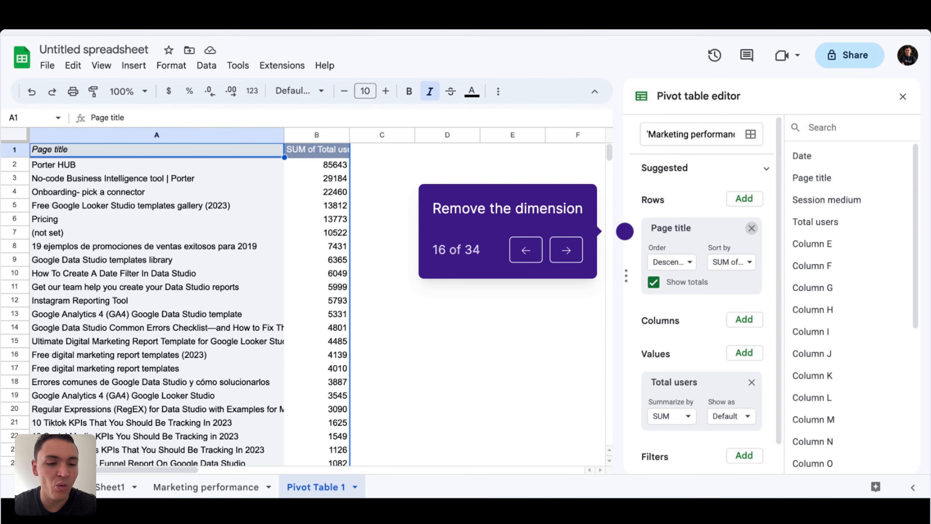
# Replace Page title with Session medium as the pivot table's row dimension
pyautogui.press('Right')
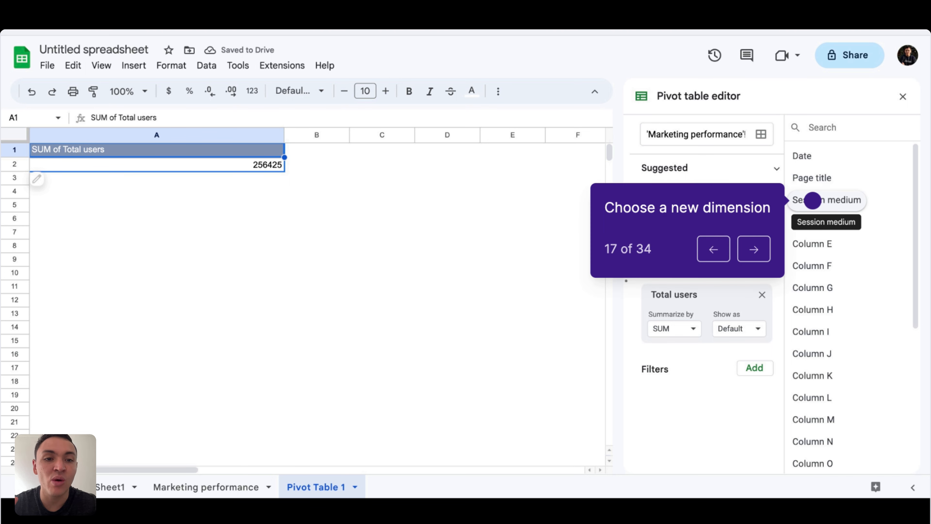
pyautogui.press('Right')
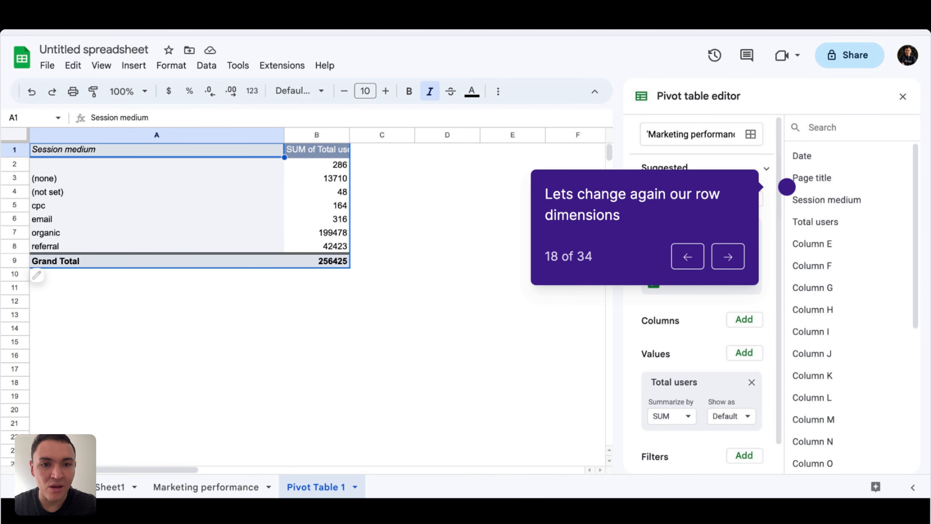
# Use Page title for the pivot rows and Session medium for the columns, with both set to descending order
pyautogui.press('Right')
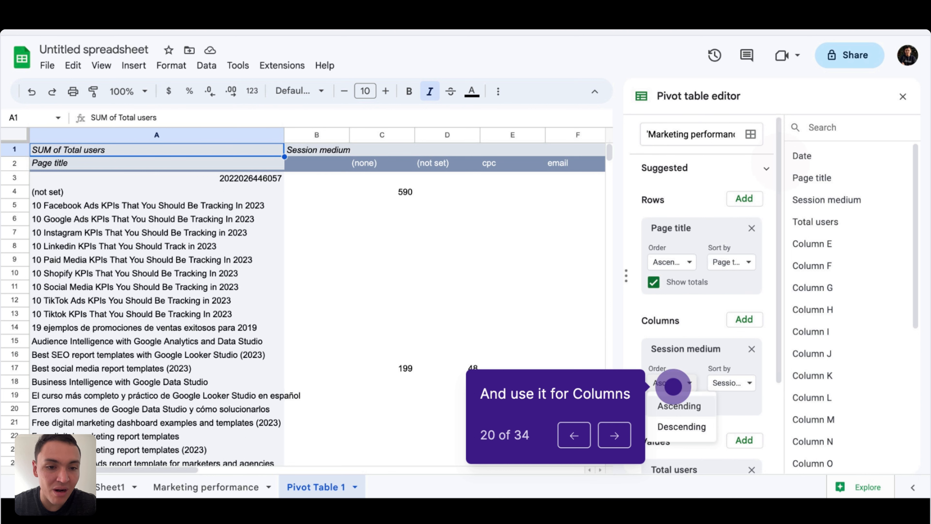
pyautogui.click(681, 426)
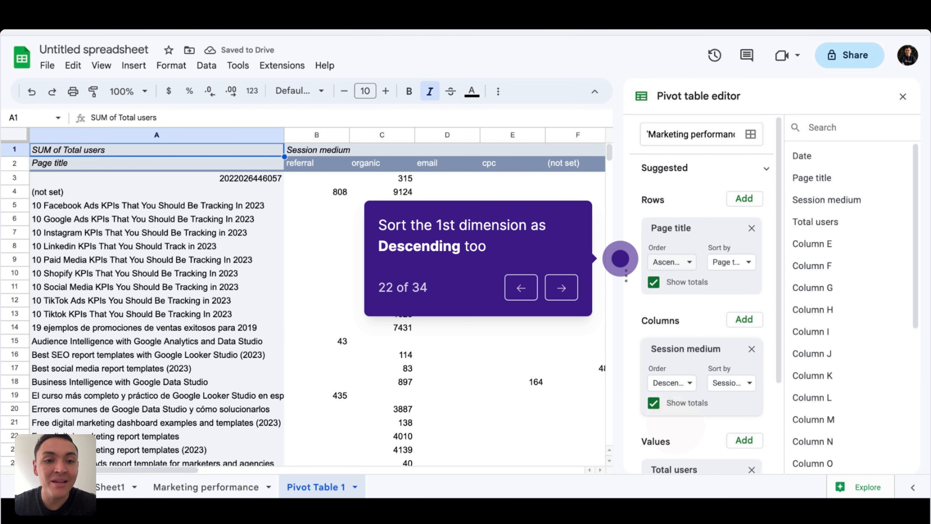
pyautogui.press('Right')
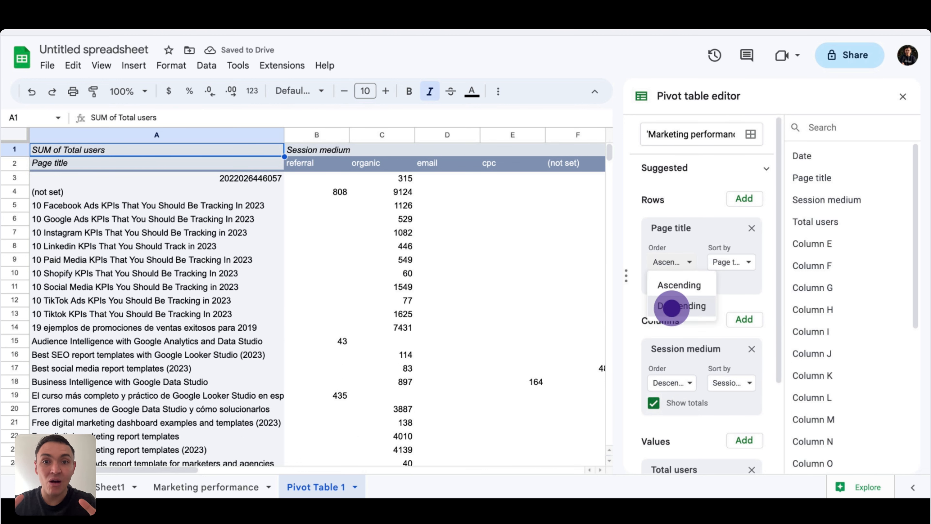
pyautogui.click(672, 308)
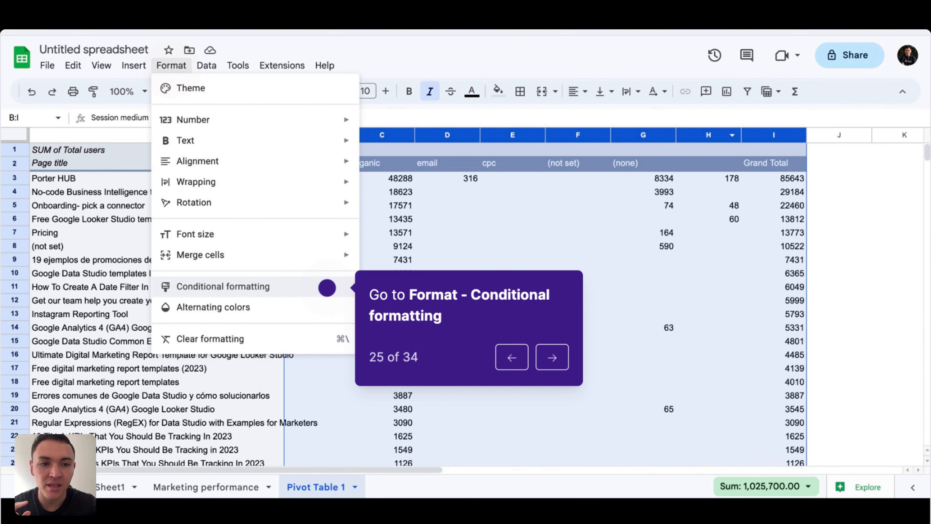
# Add a conditional formatting rule to B1:I1000 that colours cells greater than 10000 with the default green style
pyautogui.press('Right')
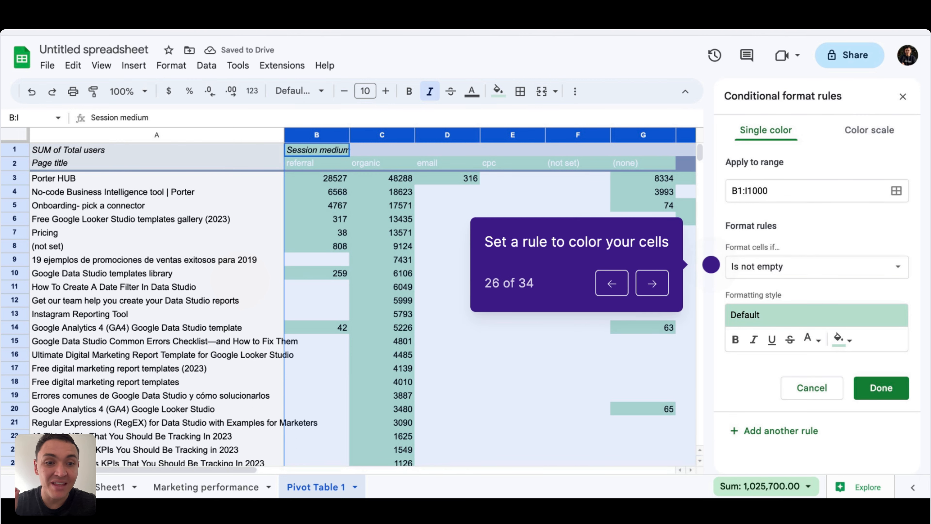
pyautogui.press('Right')
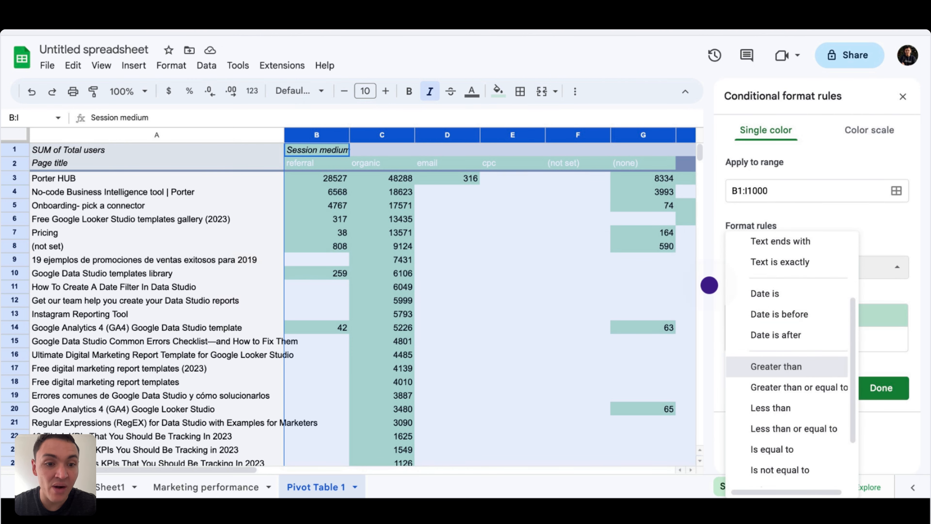
pyautogui.press('Right')
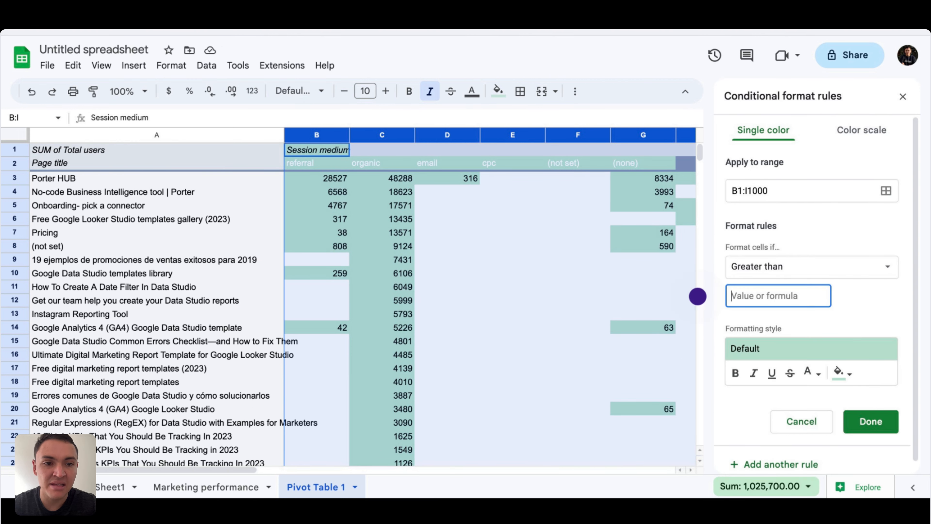
pyautogui.press('Right')
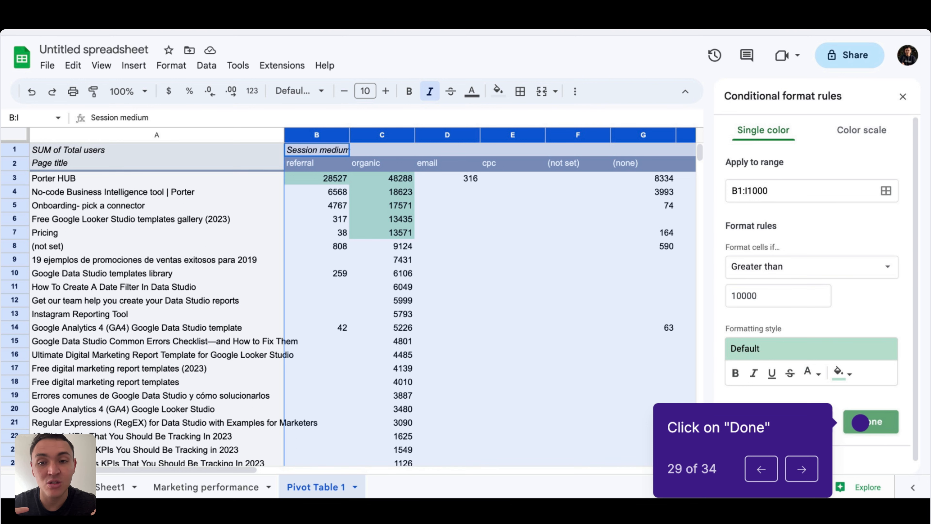
pyautogui.press('Right')
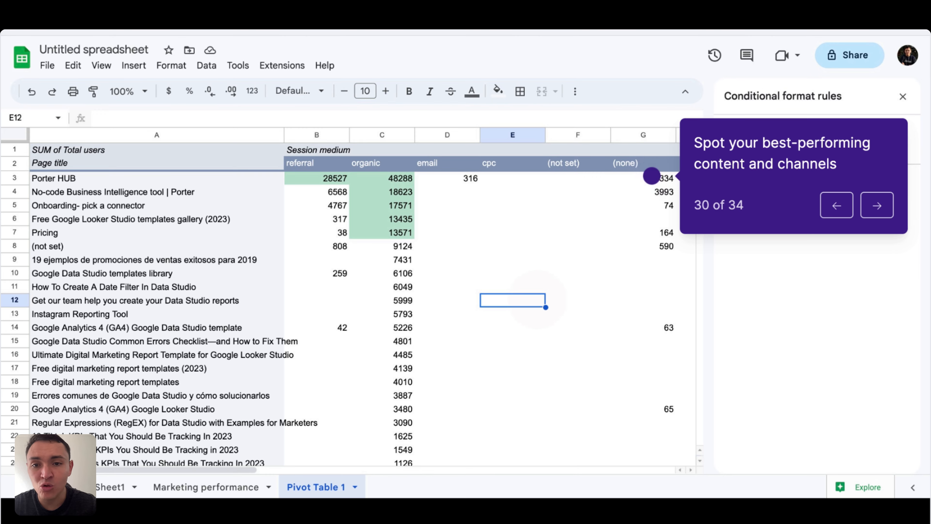
# Insert a column chart from the Marketing performance data in columns A to D, showing summed Total users by Session medium
pyautogui.press('Right')
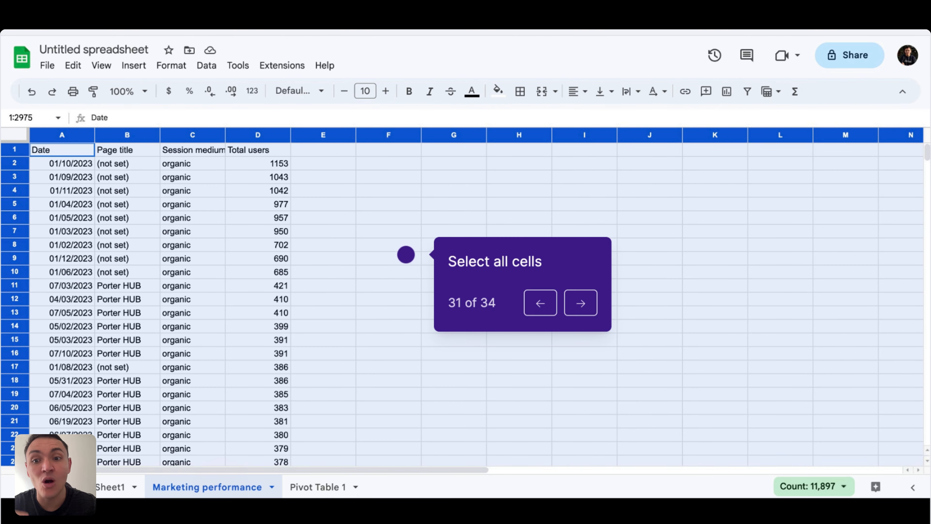
pyautogui.press('Right')
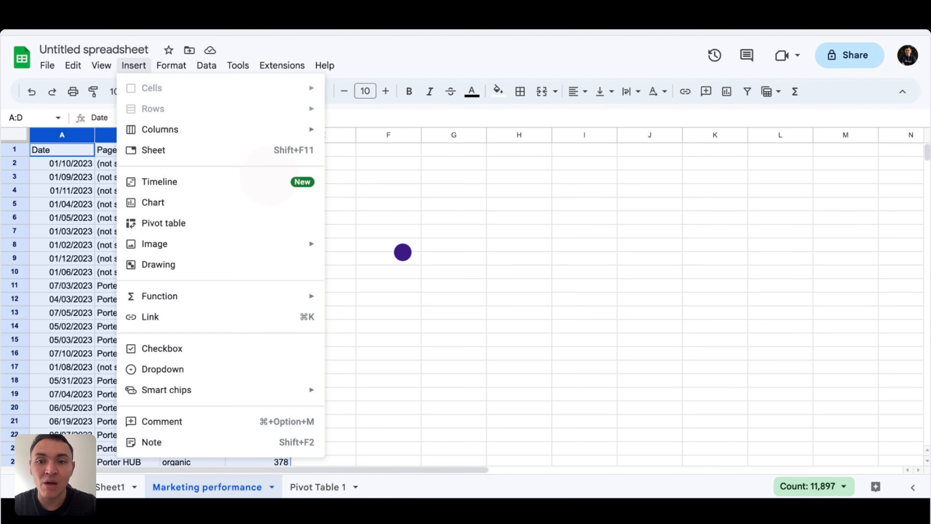
pyautogui.press('Right')
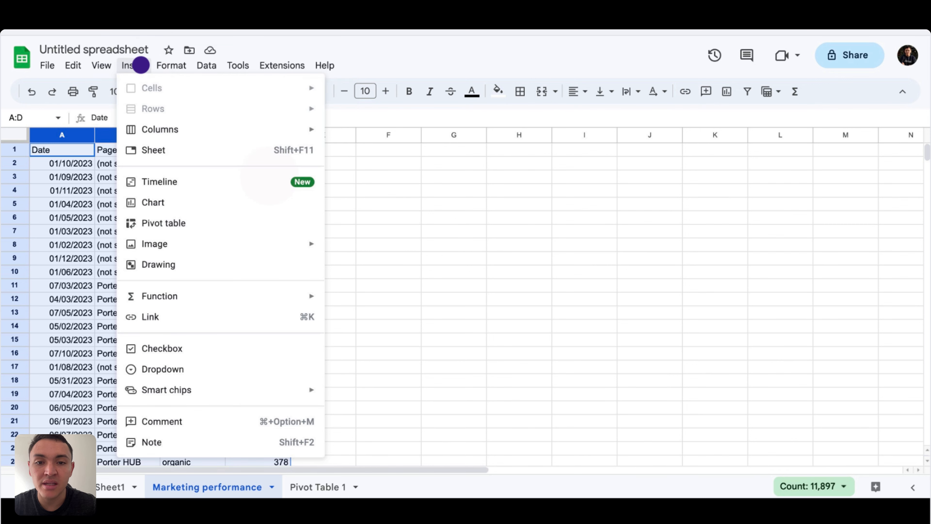
pyautogui.press('Right')
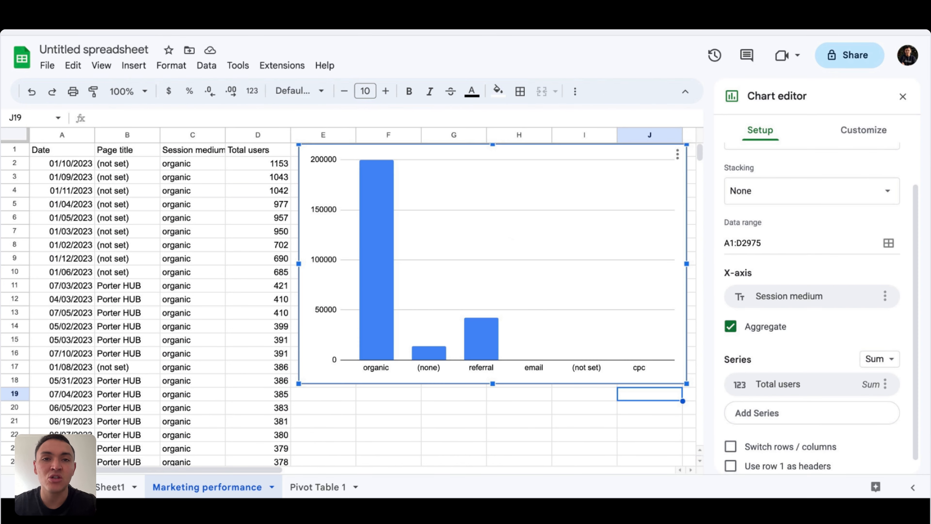